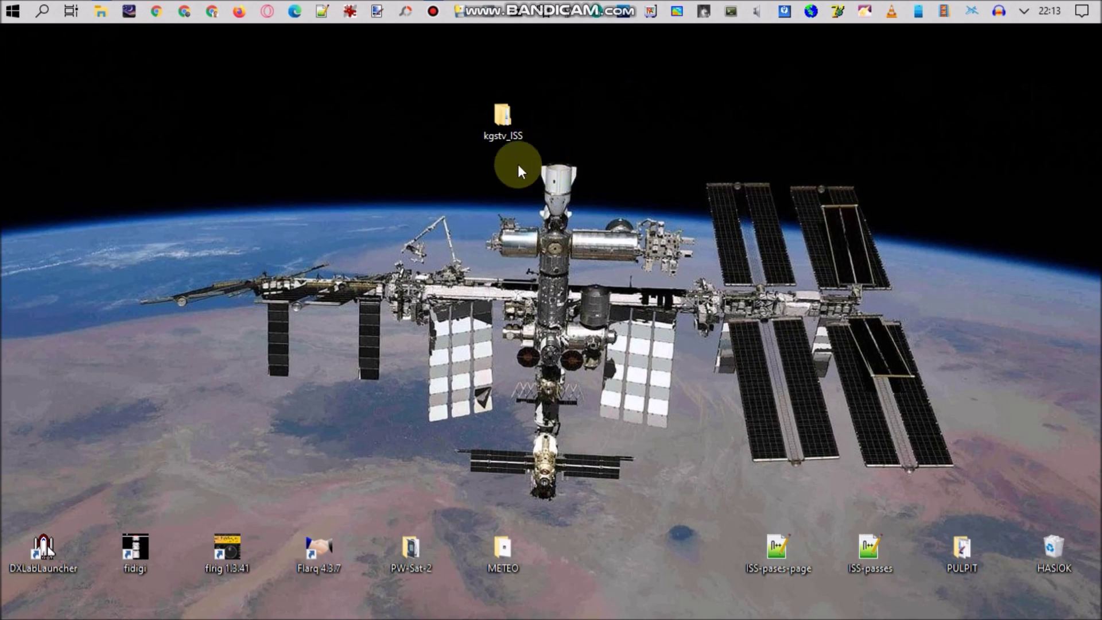
# - Open the kgstv folder inside the kgstv_ISS folder on the desktop
pyautogui.doubleClick(499, 121)
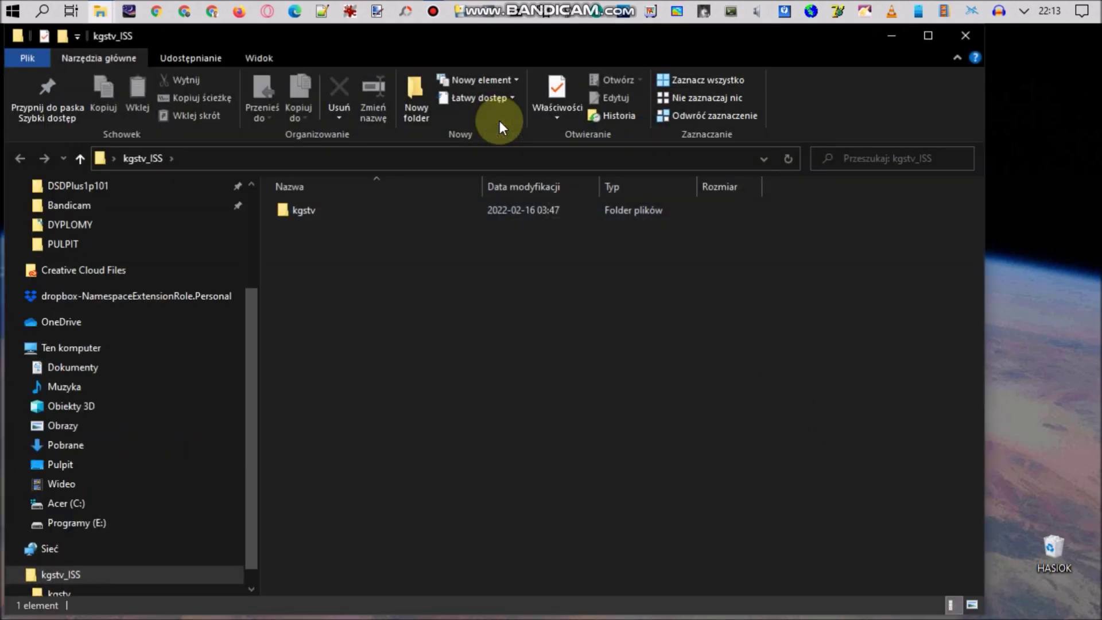
pyautogui.doubleClick(336, 206)
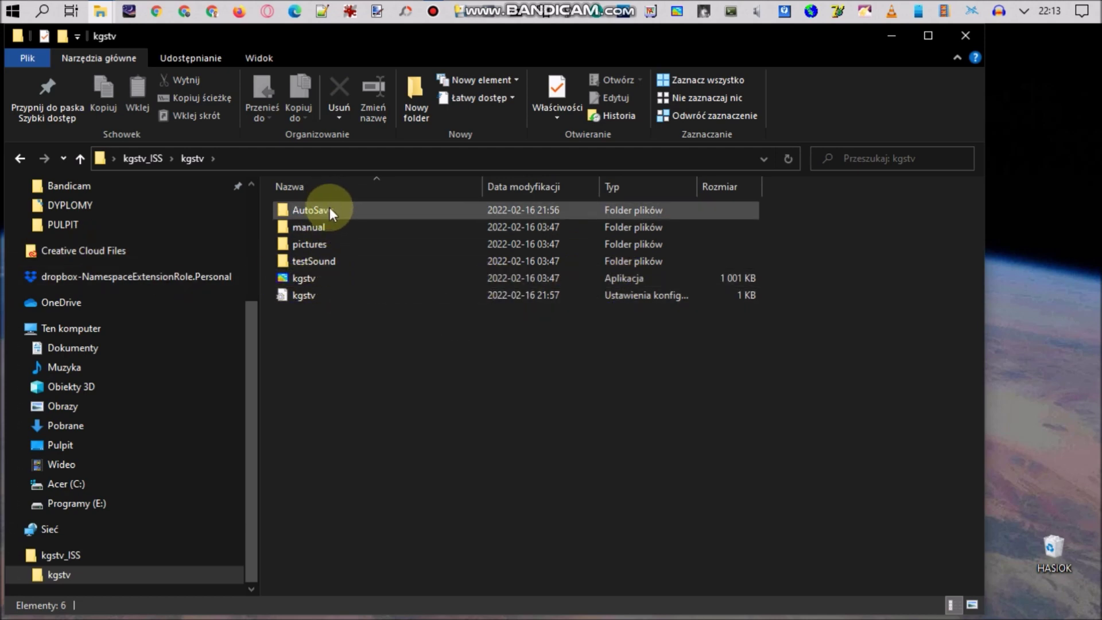
pyautogui.moveTo(330, 210)
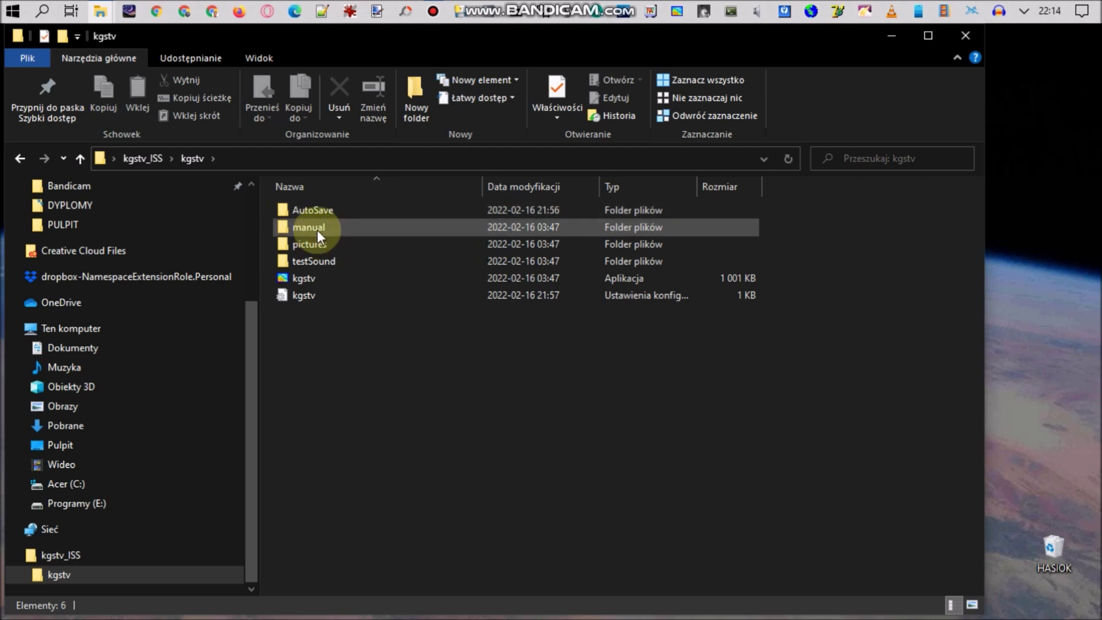
# - Look through the contents of the pictures and testSound subfolders
pyautogui.click(317, 229)
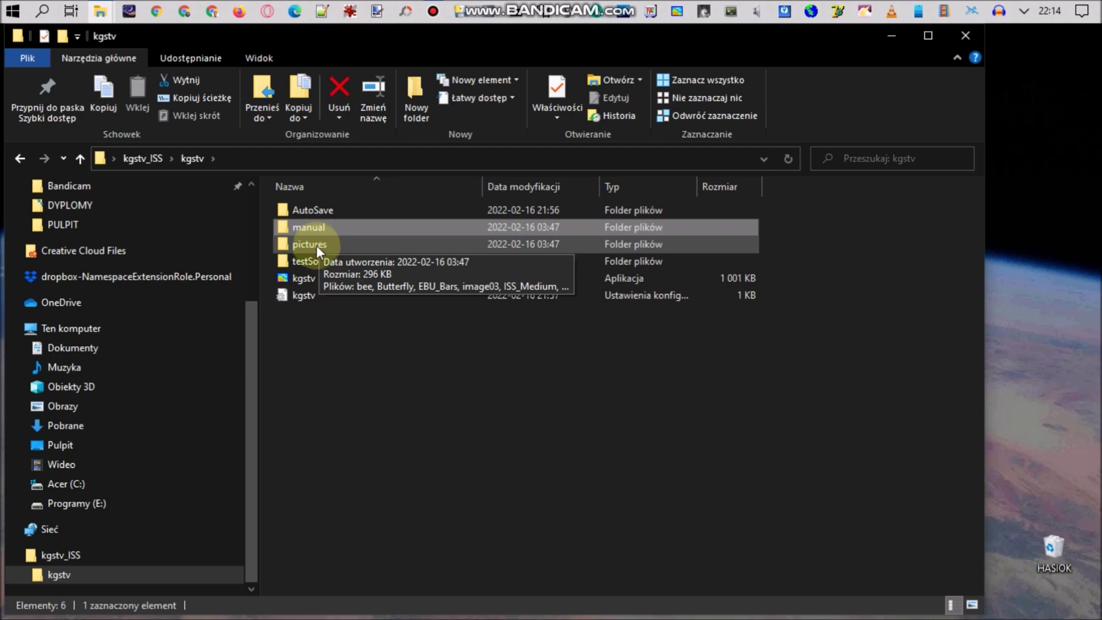
pyautogui.click(315, 247)
pyautogui.doubleClick(316, 247)
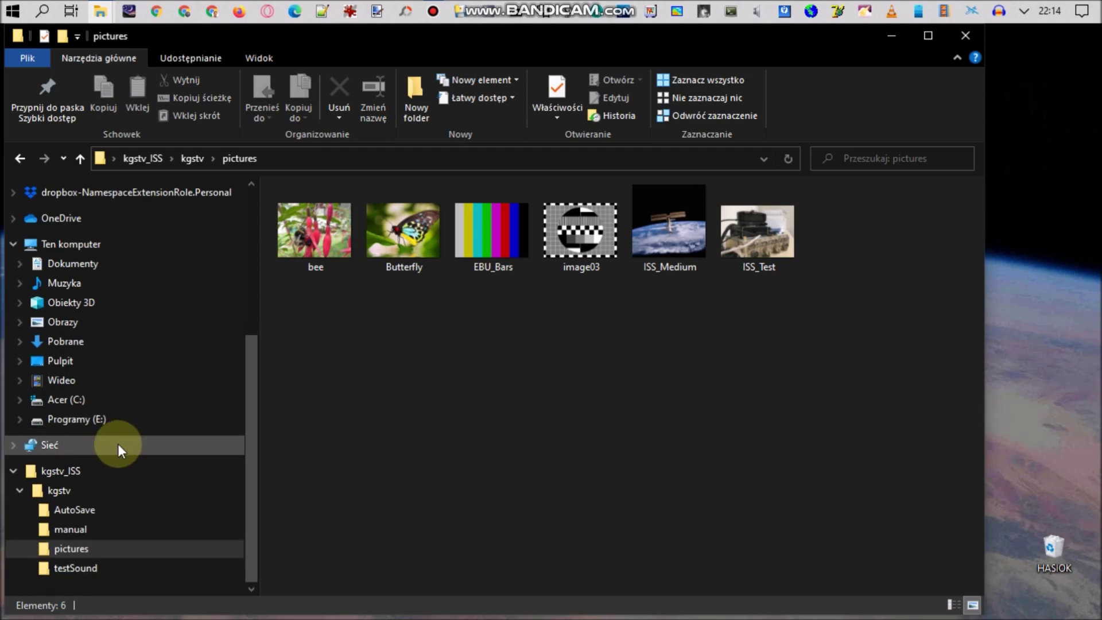
pyautogui.click(92, 571)
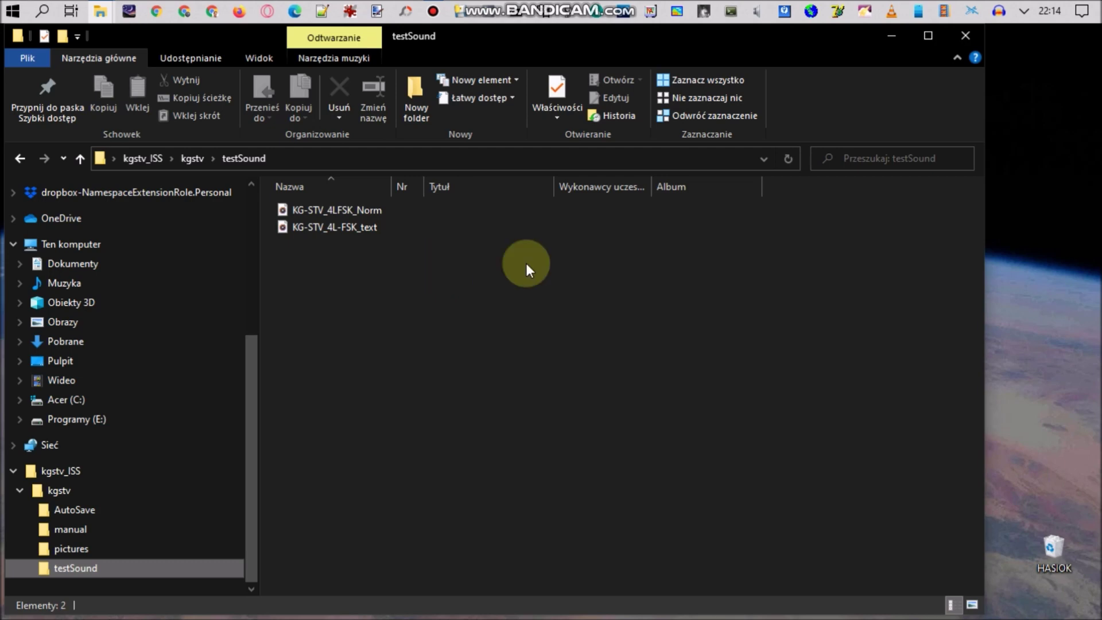
# - Return to the kgstv folder, launch the kgstv application and move its window to a clearer place
pyautogui.click(56, 490)
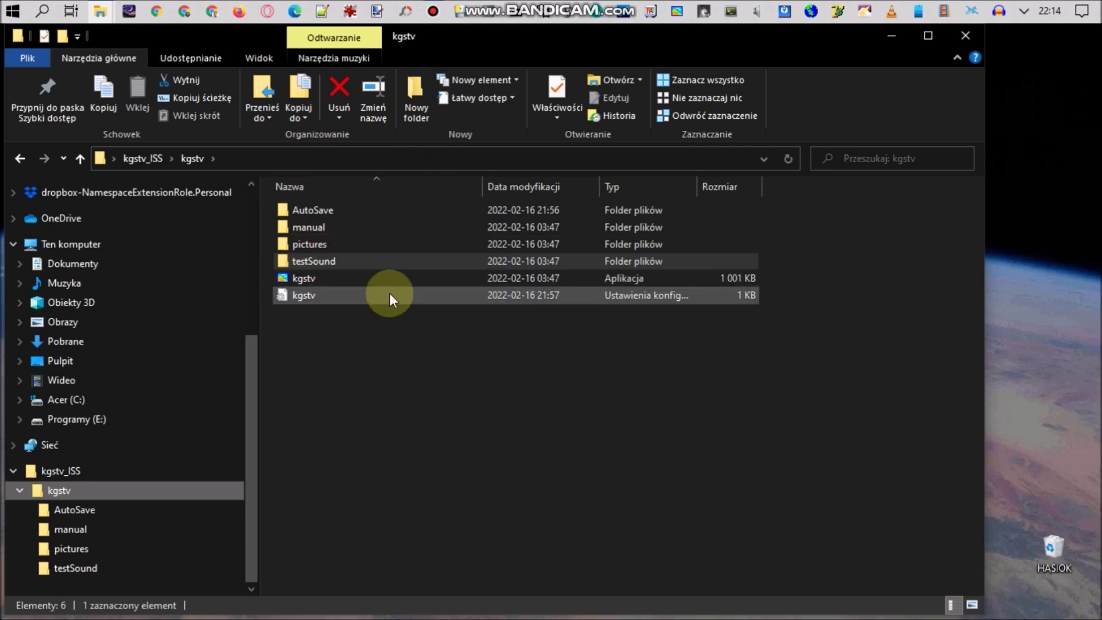
pyautogui.doubleClick(319, 280)
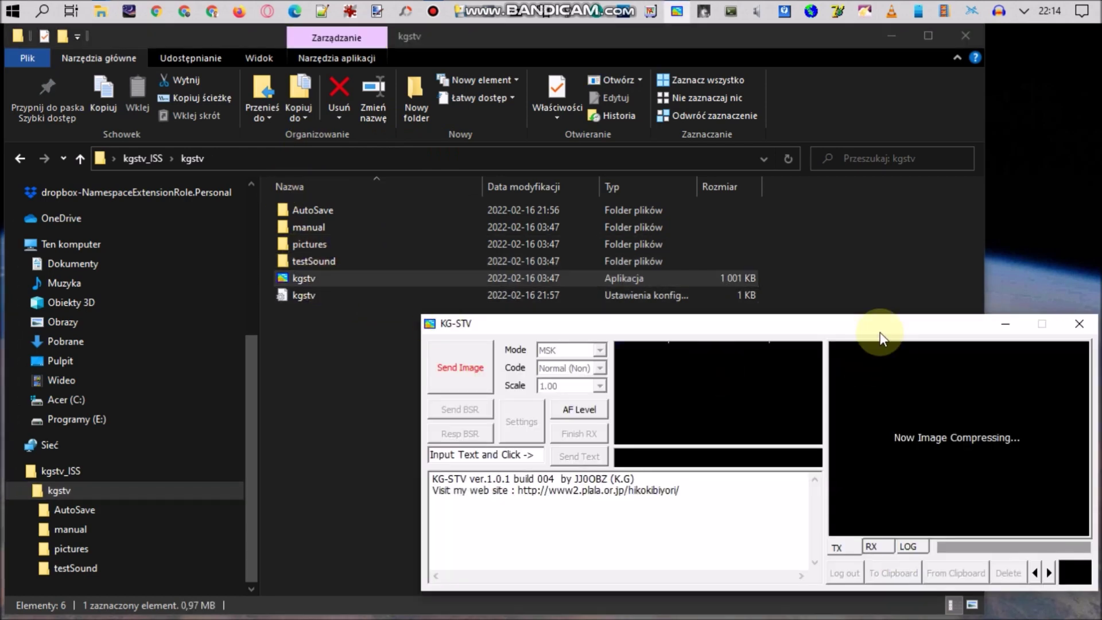
pyautogui.moveTo(768, 323); pyautogui.dragTo(552, 224)
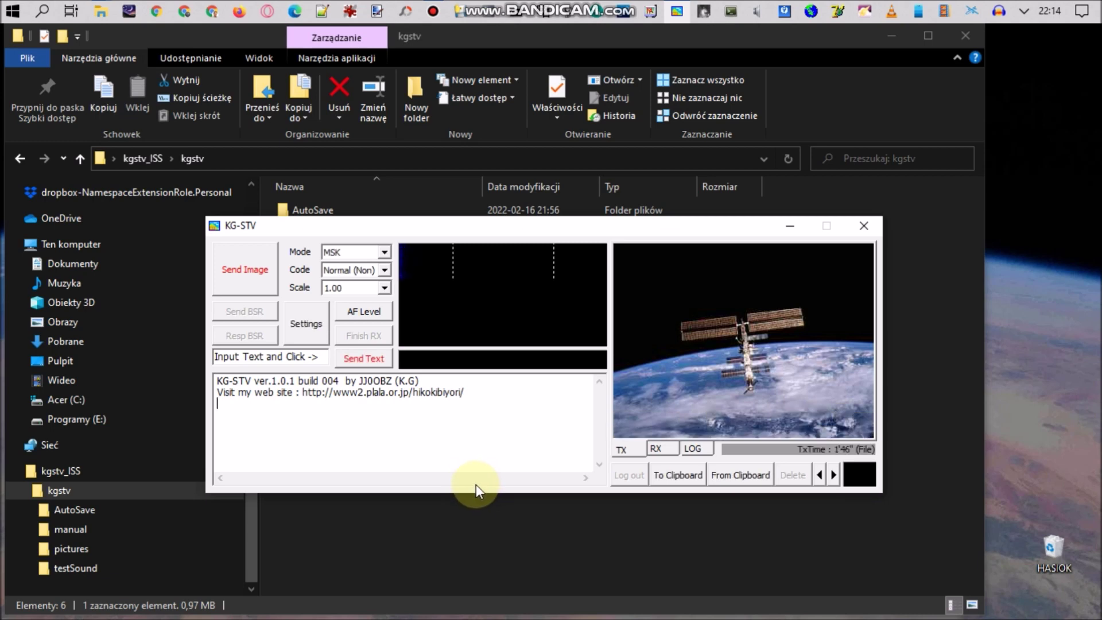
# - Enter ISS Fan Club Poland as the callsign in the KG-STV settings
pyautogui.click(310, 320)
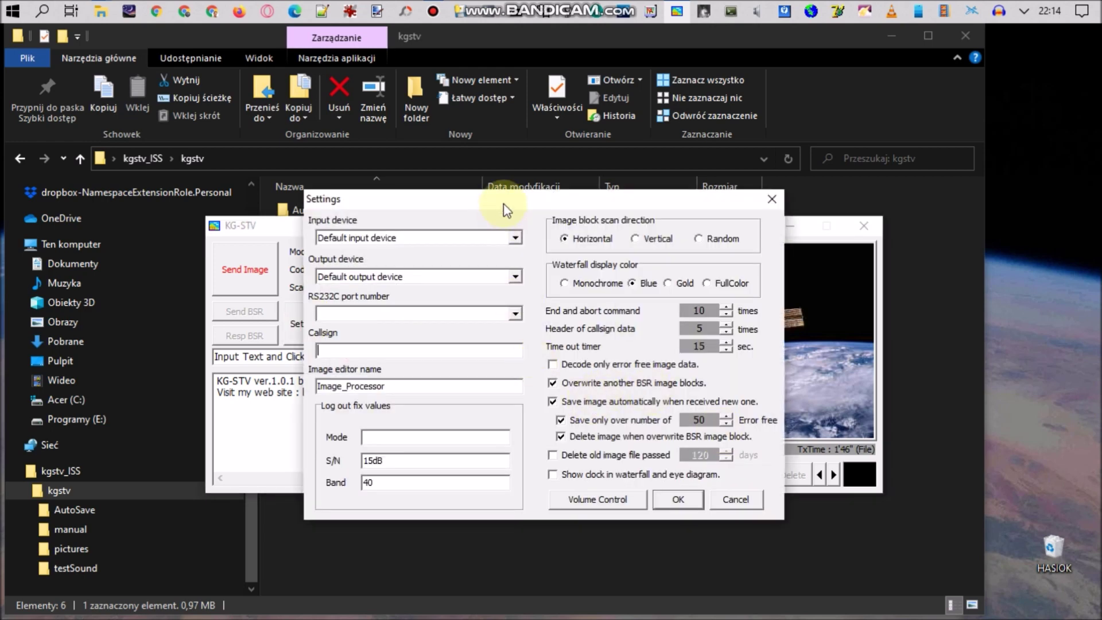
pyautogui.click(378, 348)
pyautogui.write('ISS Fan Club ')
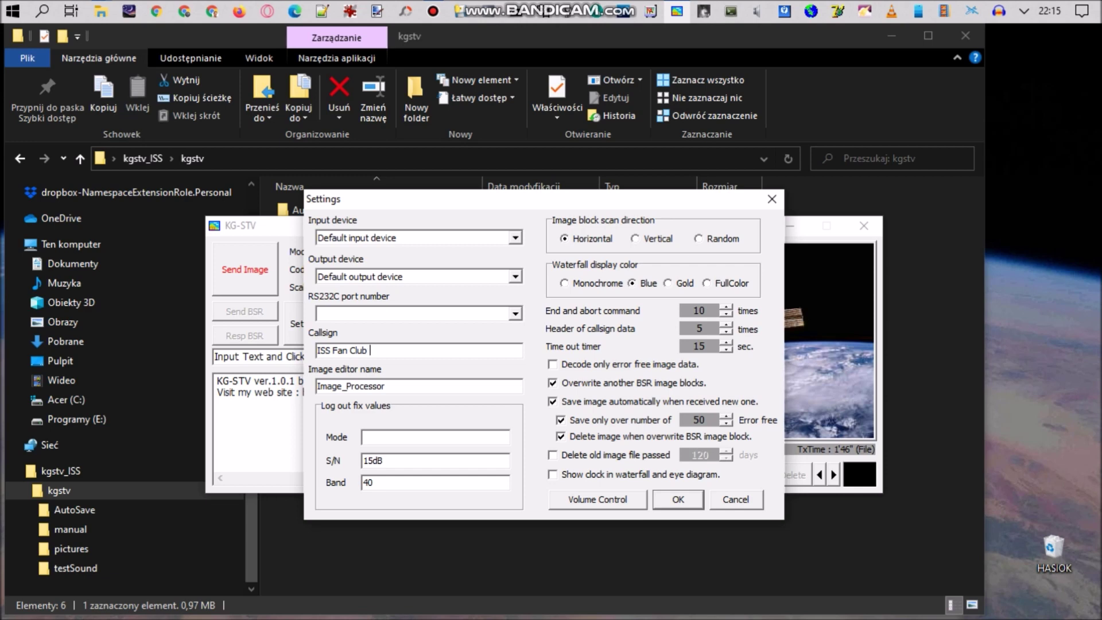
pyautogui.write('Poland')
# - Check which input and output audio devices are offered in the settings
pyautogui.click(511, 240)
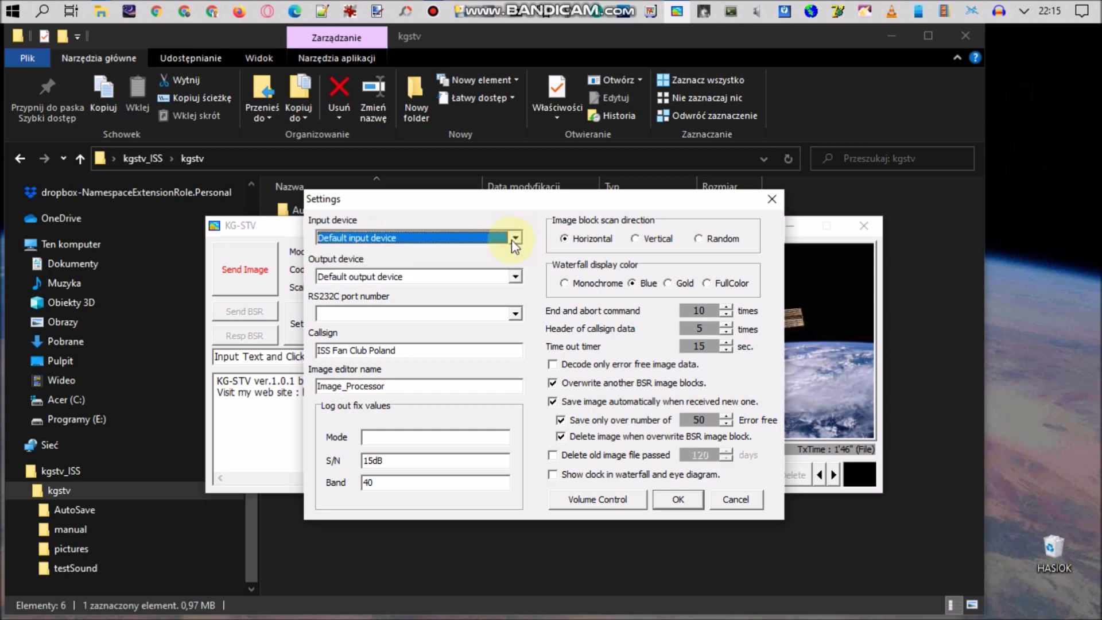
pyautogui.click(516, 237)
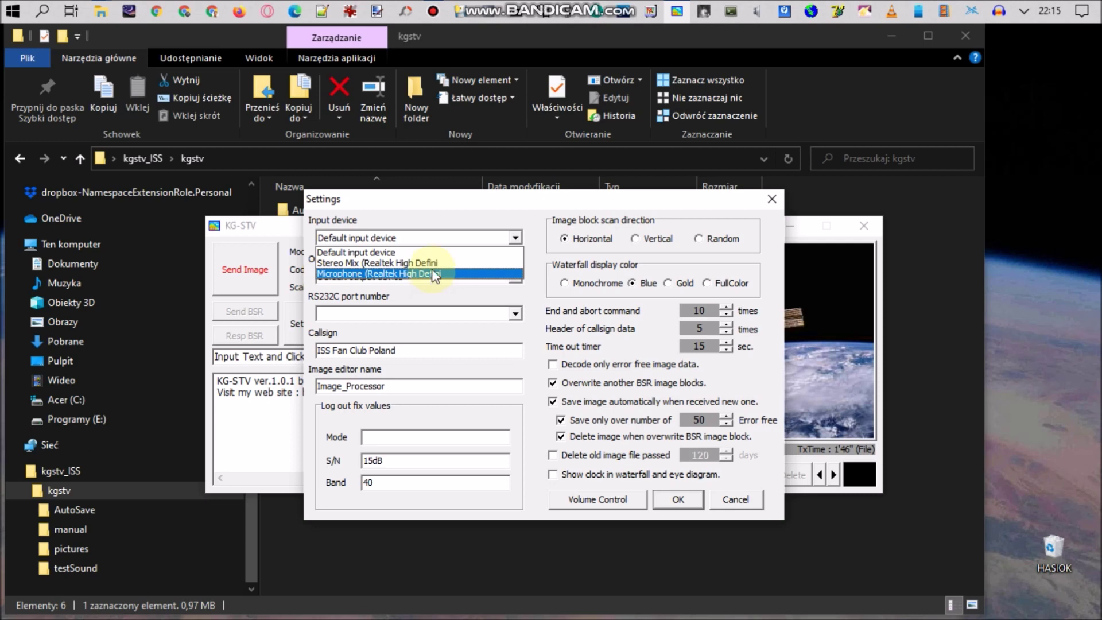
pyautogui.click(379, 259)
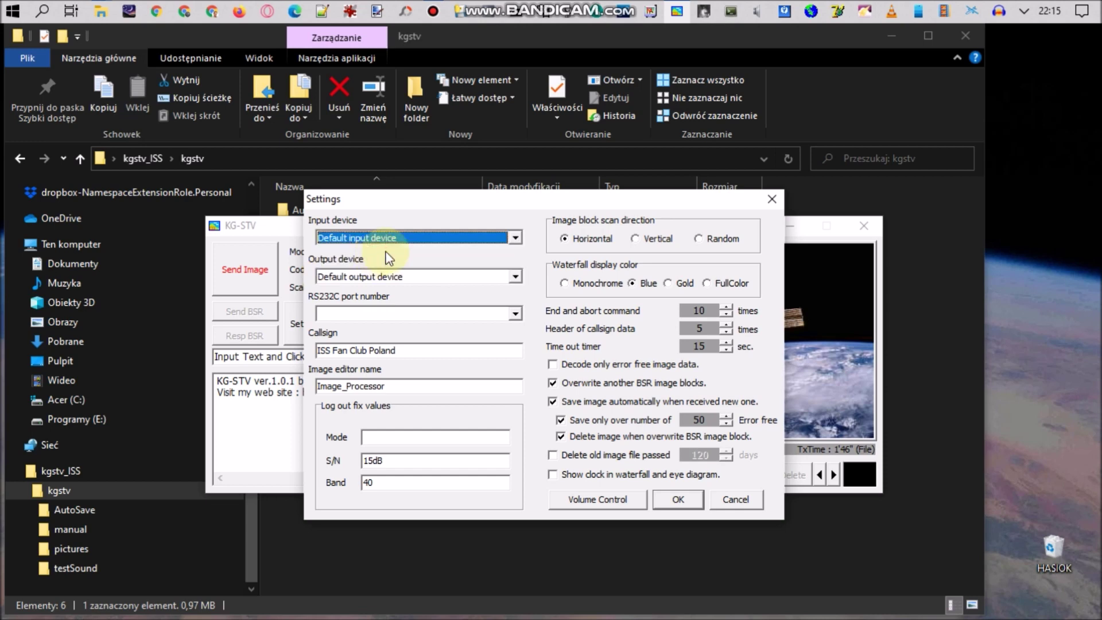
pyautogui.click(516, 277)
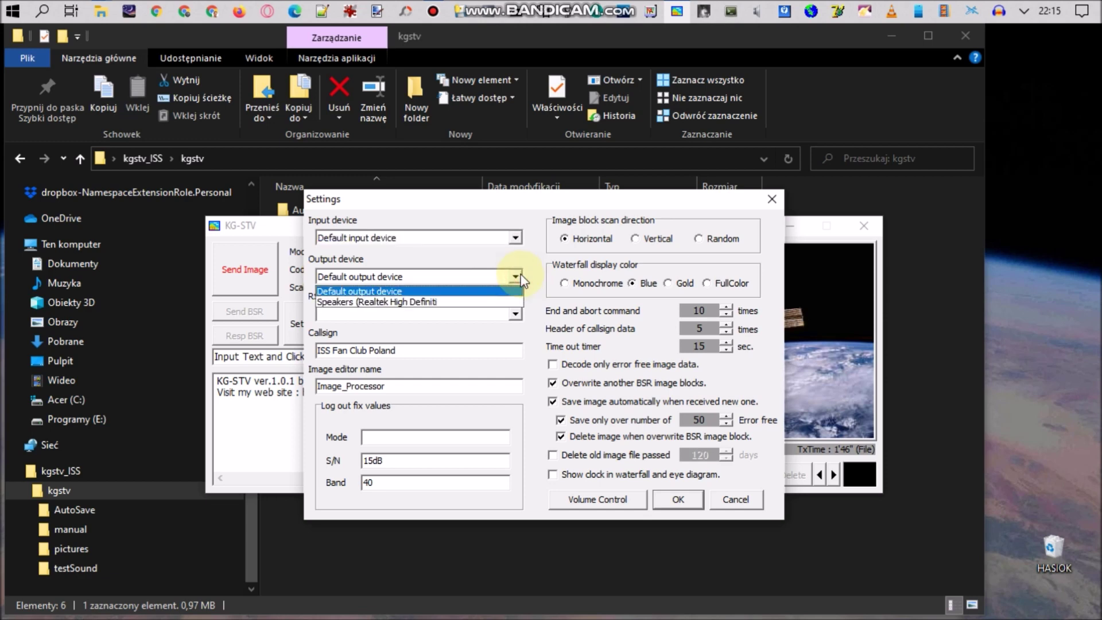
pyautogui.click(514, 280)
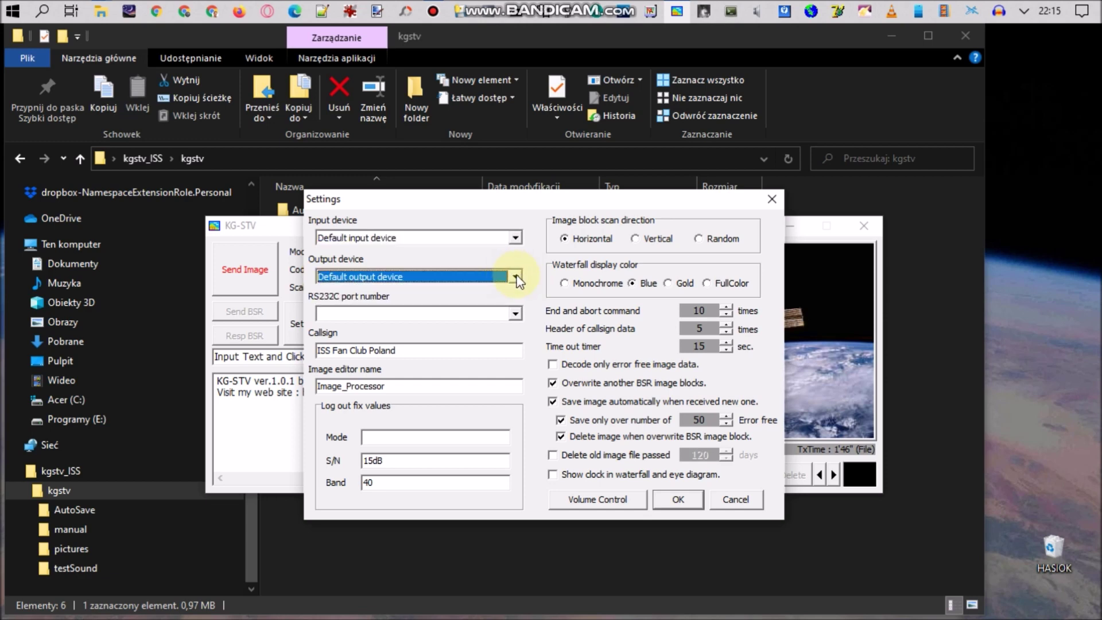
# - Check the system's recording devices through the volume control and accept the KG-STV settings
pyautogui.click(551, 400)
pyautogui.click(600, 499)
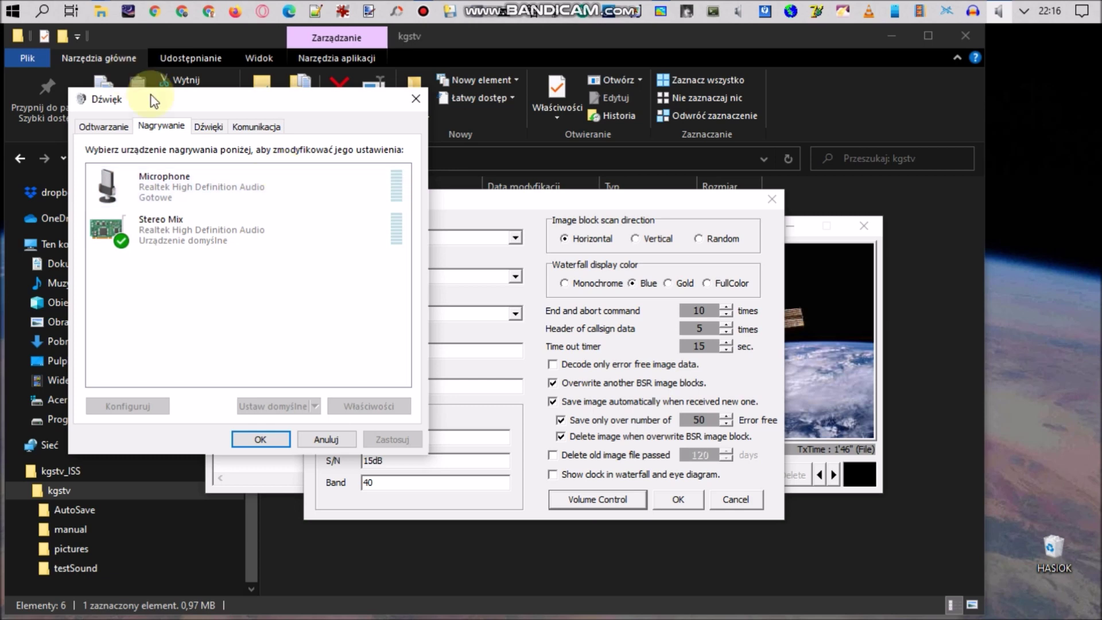
pyautogui.click(261, 439)
pyautogui.click(677, 499)
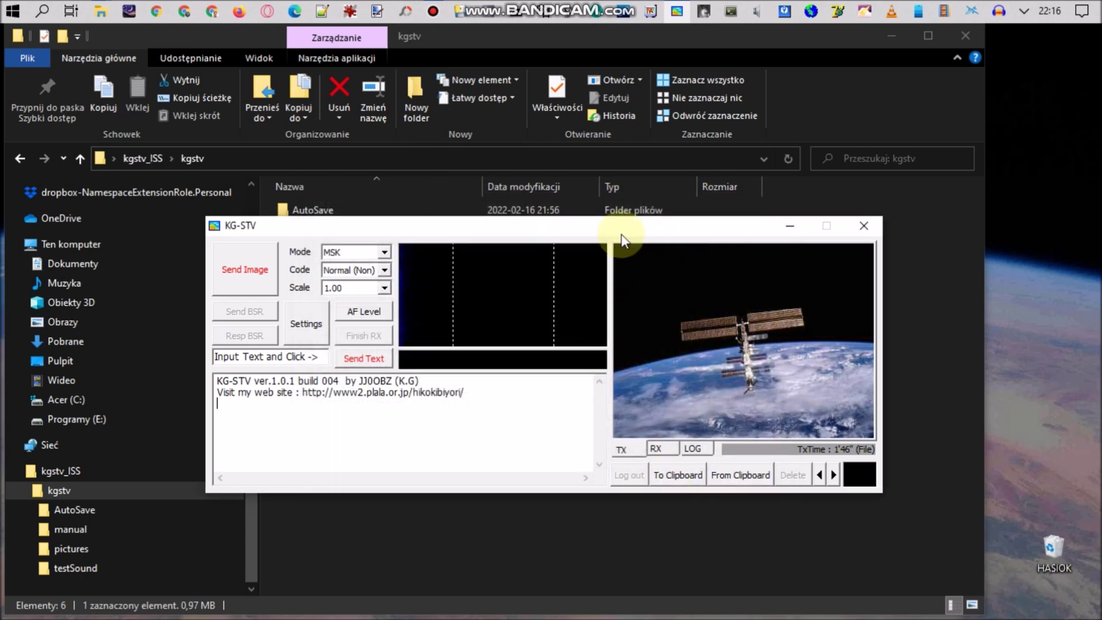
# - Try the 4L-FSK mode, check the Code setting and return the mode to MSK
pyautogui.moveTo(546, 224); pyautogui.dragTo(620, 299)
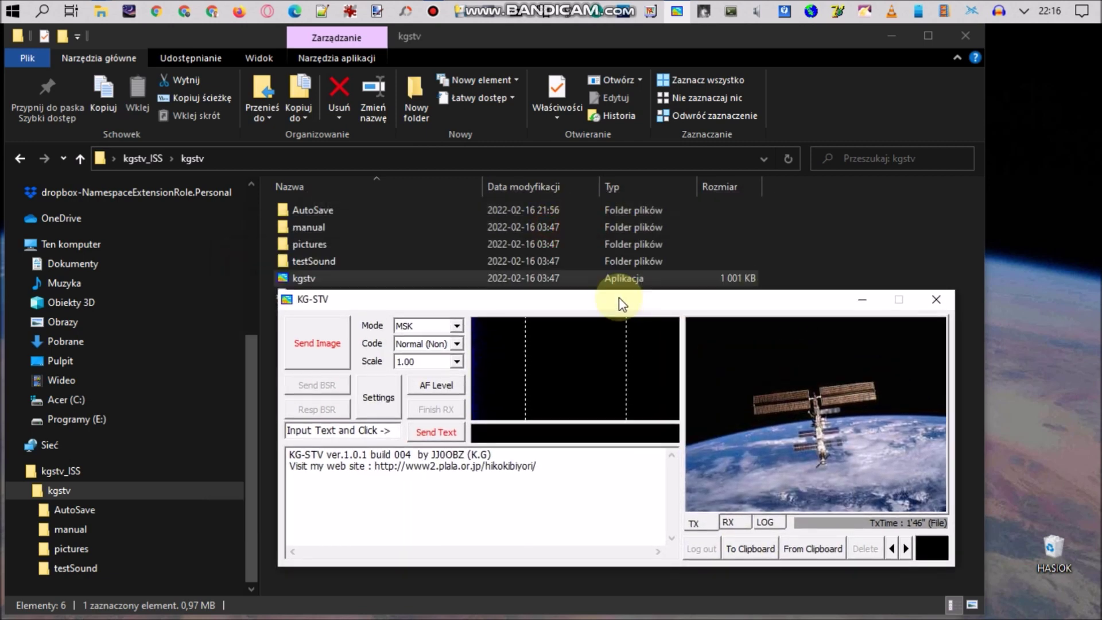
pyautogui.click(457, 326)
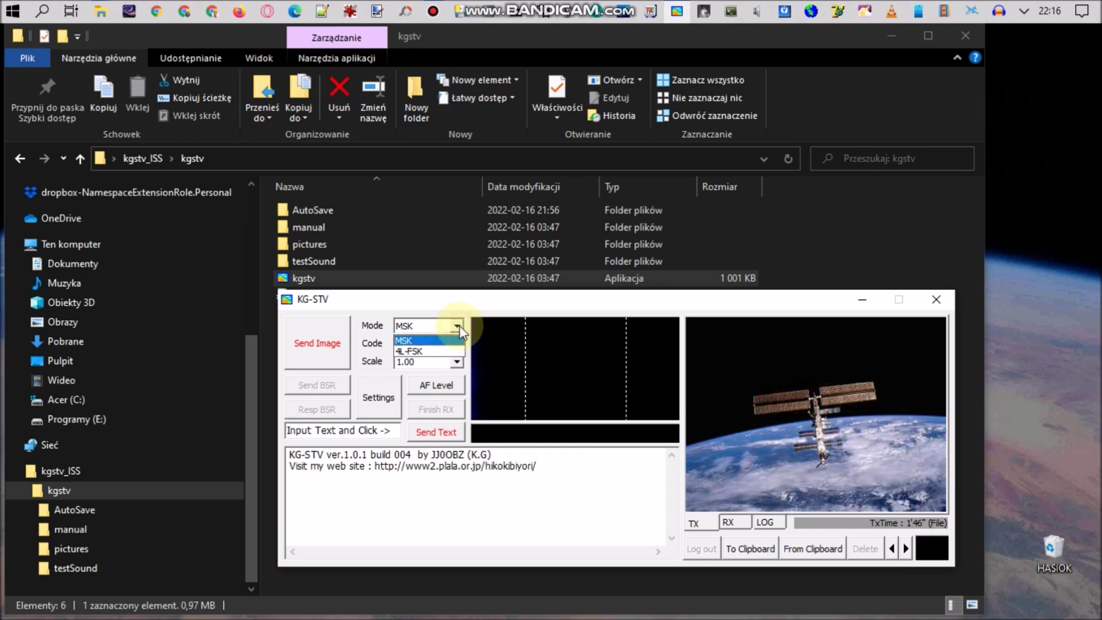
pyautogui.click(453, 351)
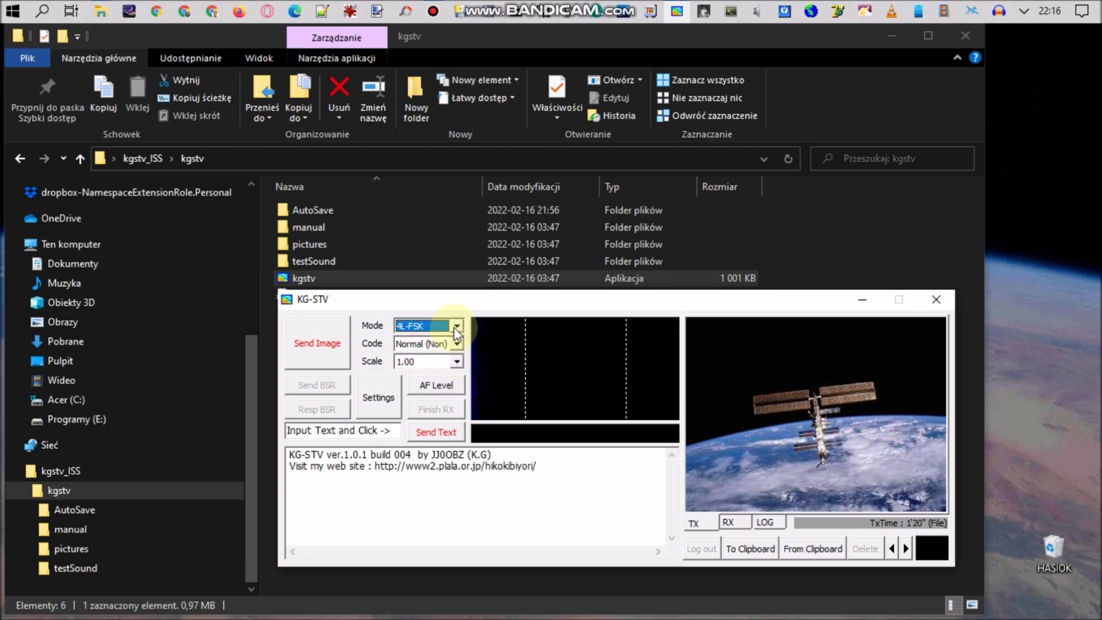
pyautogui.click(457, 343)
pyautogui.click(417, 348)
pyautogui.hotkey('shift', 'Tab')
pyautogui.press('Down')
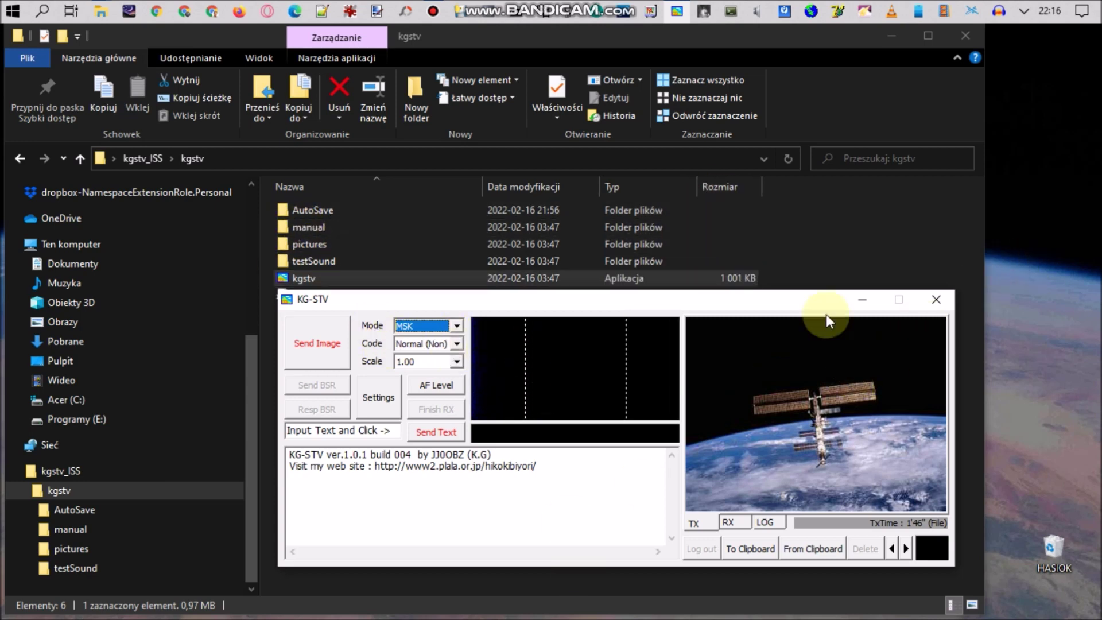
# - Play the KG-STV_4LFSK_Norm recording from the testSound folder so KG-STV can decode it
pyautogui.click(332, 261)
pyautogui.doubleClick(331, 260)
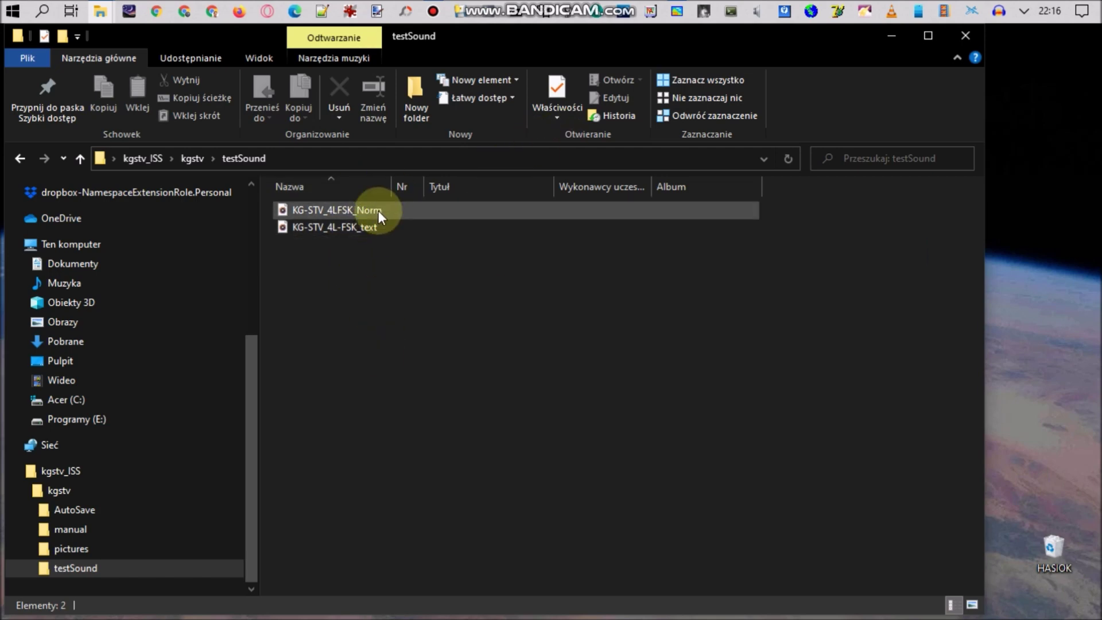
pyautogui.moveTo(377, 209)
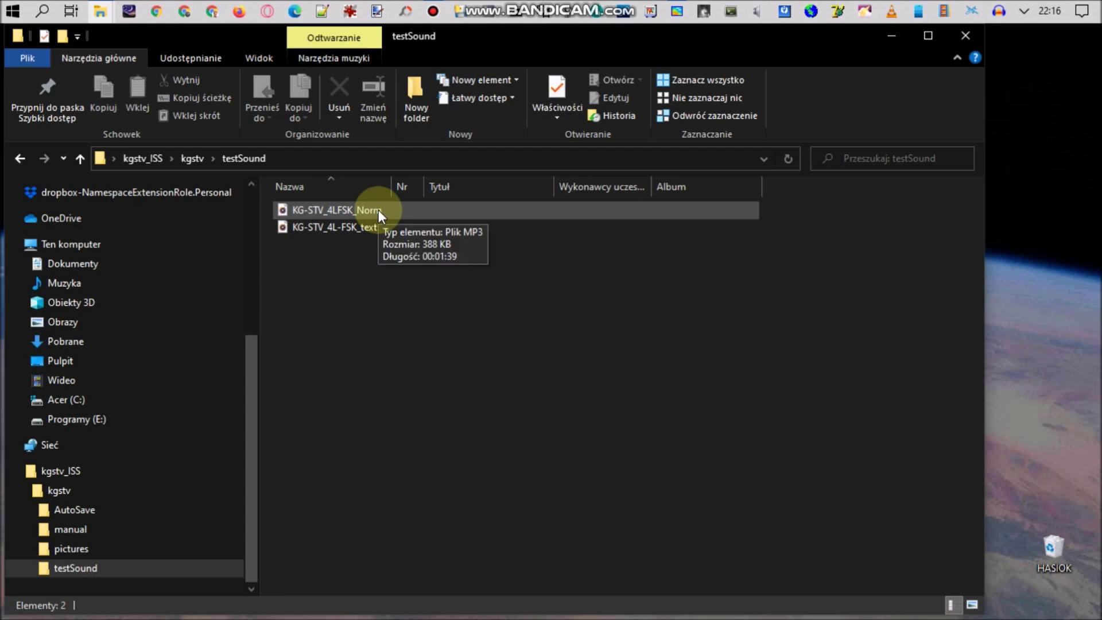
pyautogui.click(378, 211)
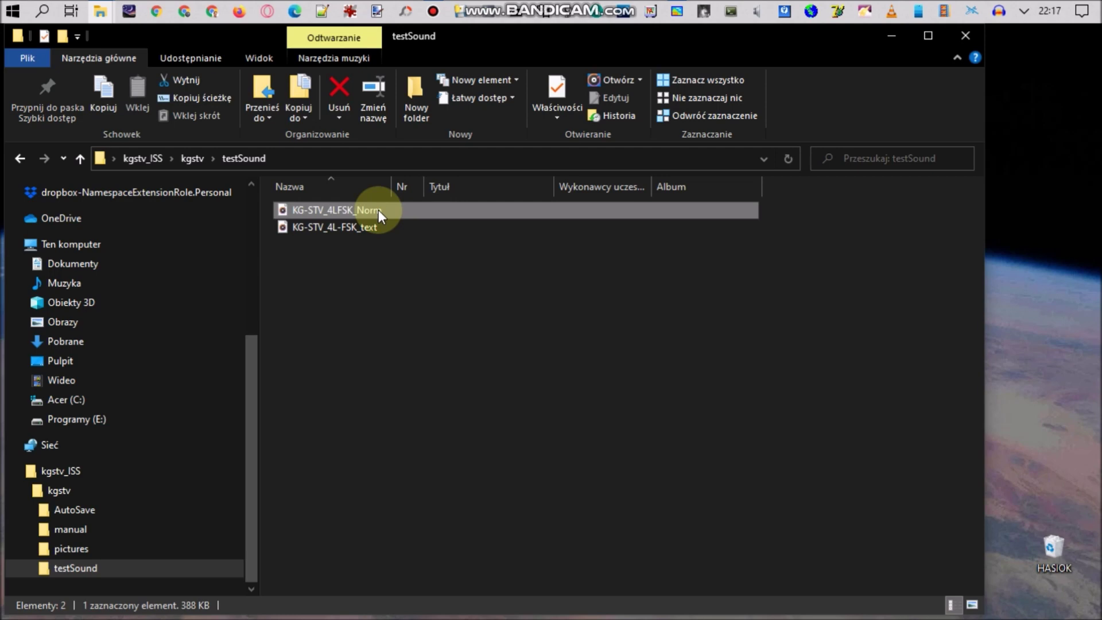
pyautogui.doubleClick(378, 210)
# - Reposition the KG-STV window to watch the received image, and minimize the music player
pyautogui.moveTo(683, 308); pyautogui.dragTo(423, 174)
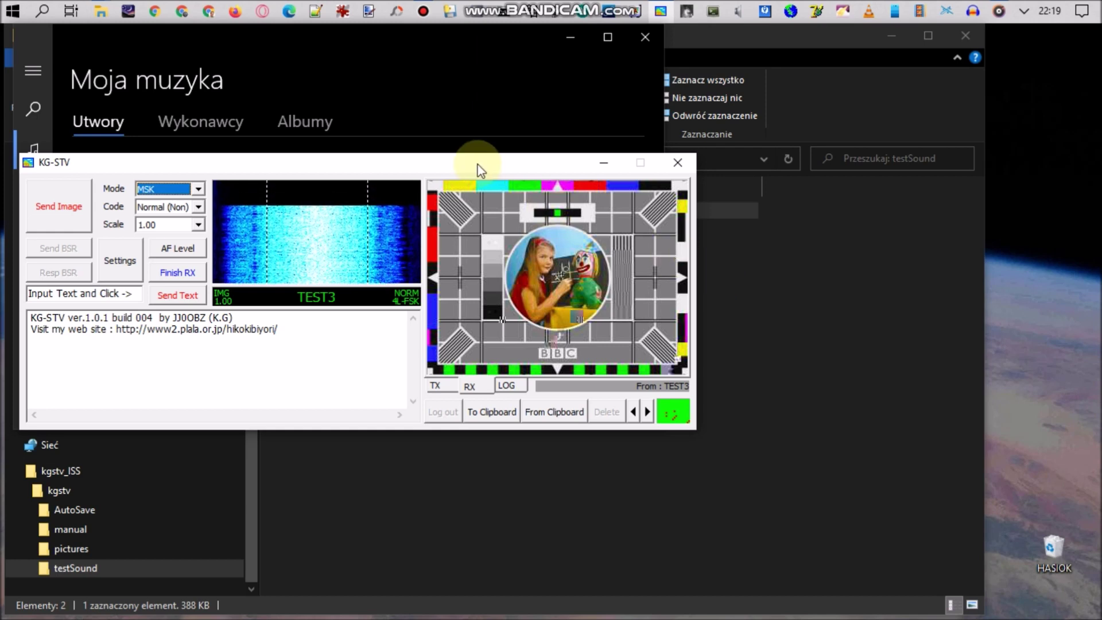
pyautogui.moveTo(473, 164); pyautogui.dragTo(535, 199)
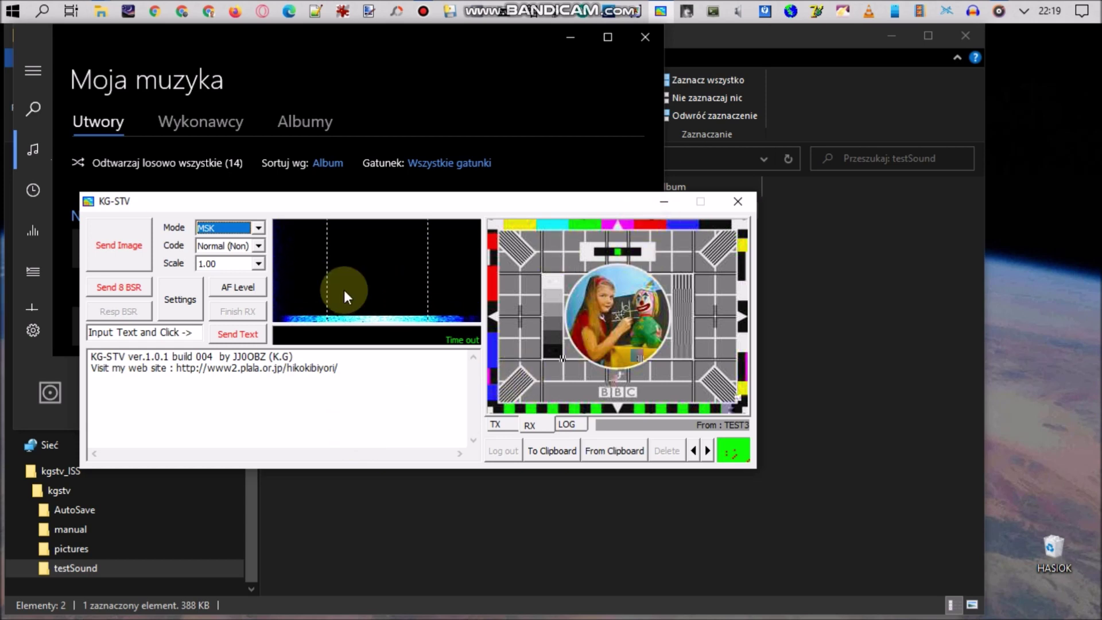
pyautogui.click(570, 36)
pyautogui.moveTo(290, 202); pyautogui.dragTo(576, 344)
pyautogui.moveTo(554, 305); pyautogui.dragTo(549, 296)
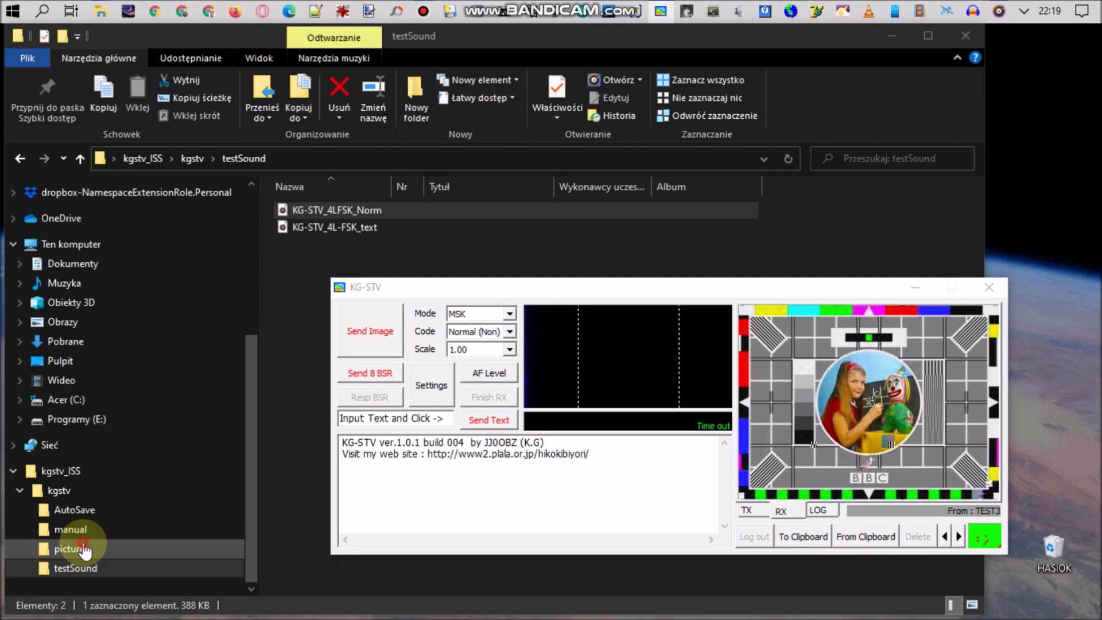
# - Load ISS_Test from the pictures folder into KG-STV as the transmit image and send it in MSK mode
pyautogui.click(85, 550)
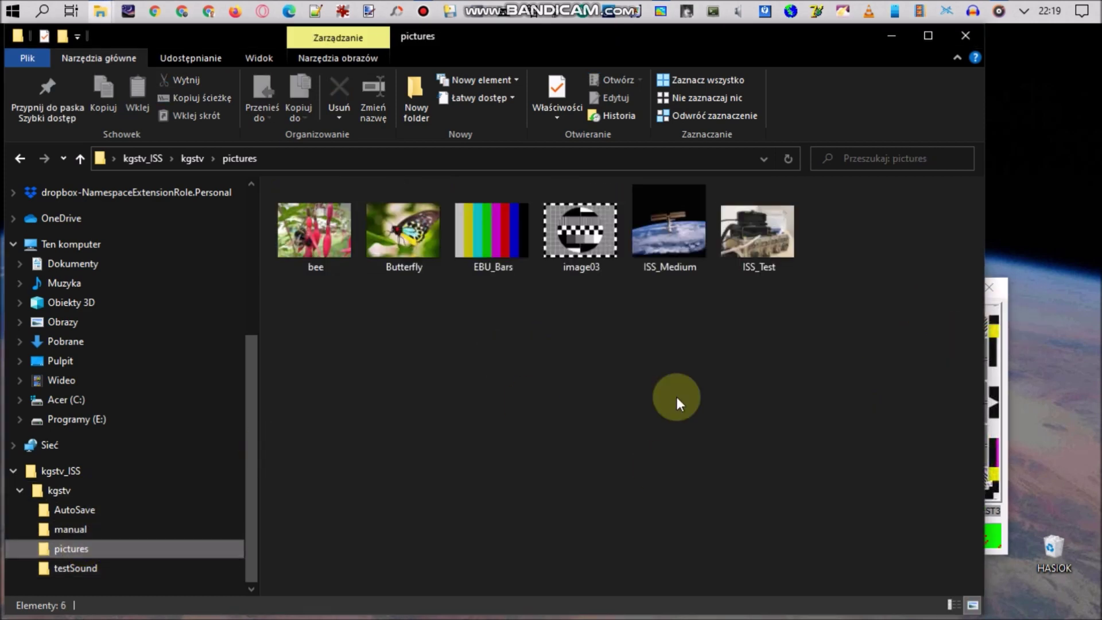
pyautogui.moveTo(792, 46); pyautogui.dragTo(506, 94)
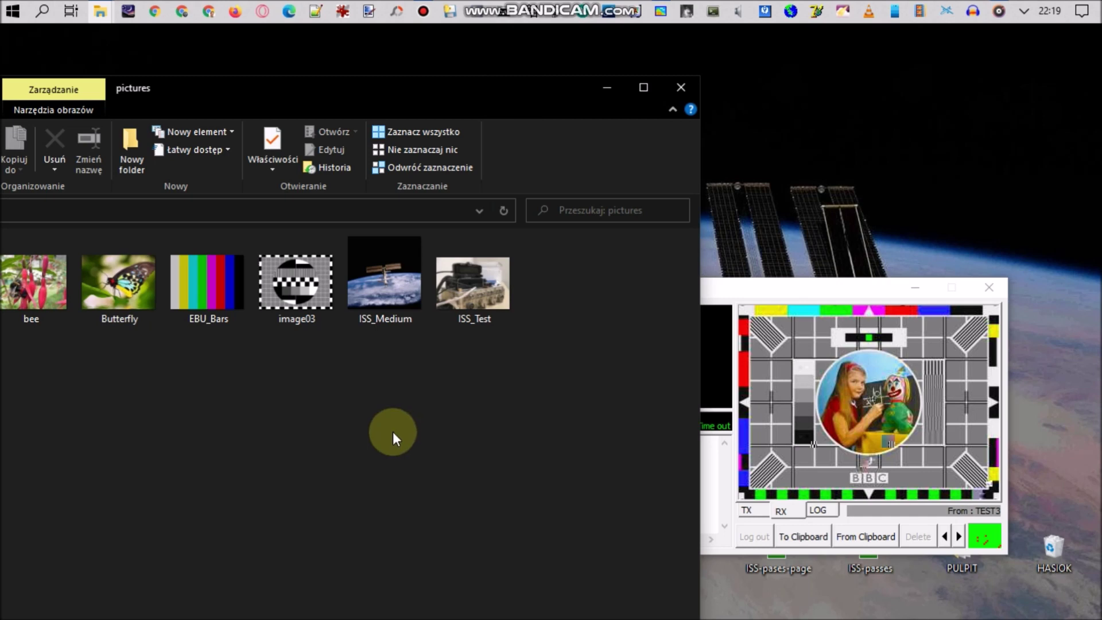
pyautogui.click(491, 300)
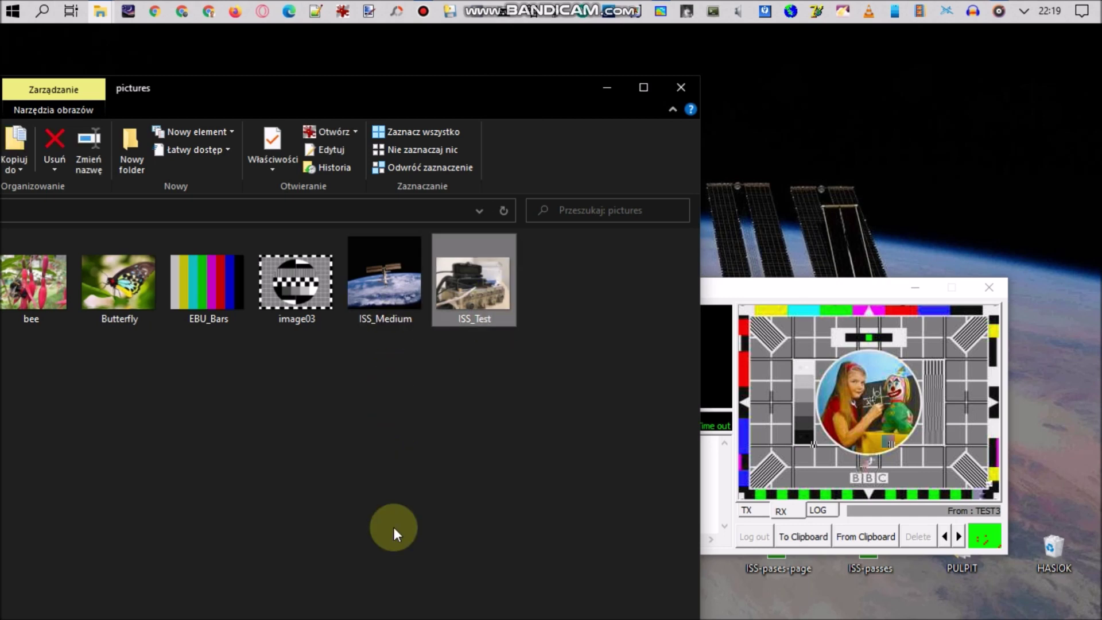
pyautogui.moveTo(460, 281)
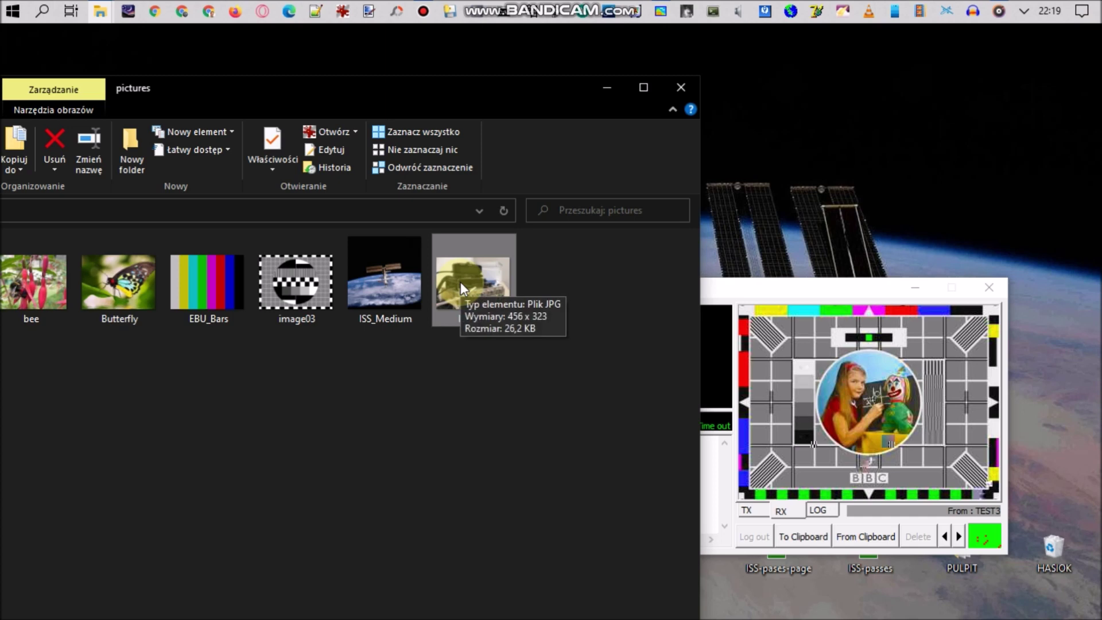
pyautogui.moveTo(460, 281); pyautogui.dragTo(901, 409)
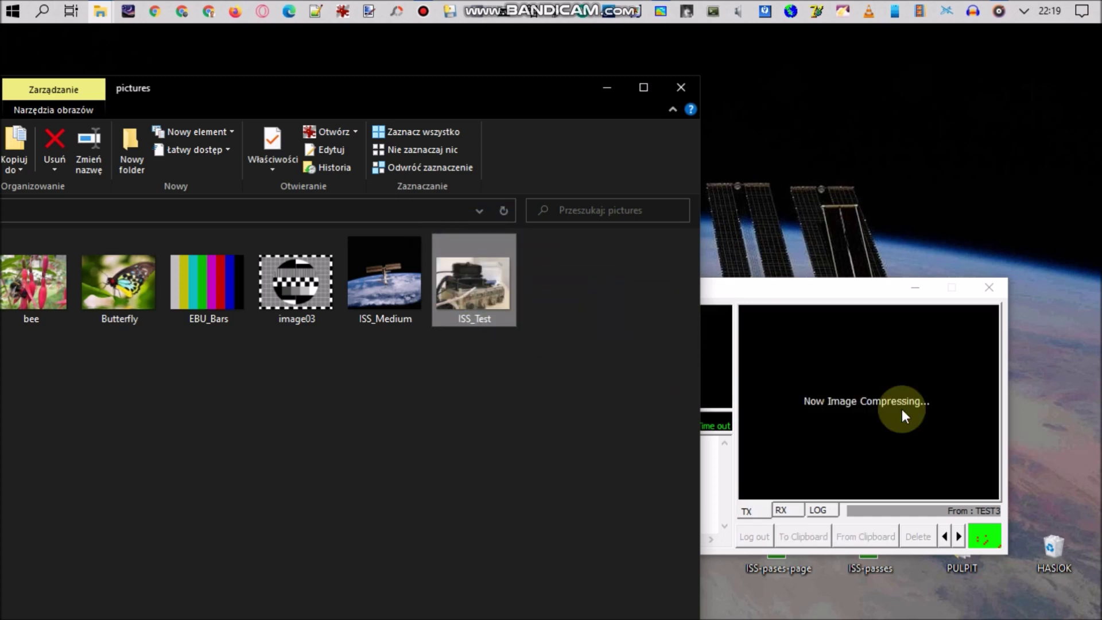
pyautogui.click(762, 295)
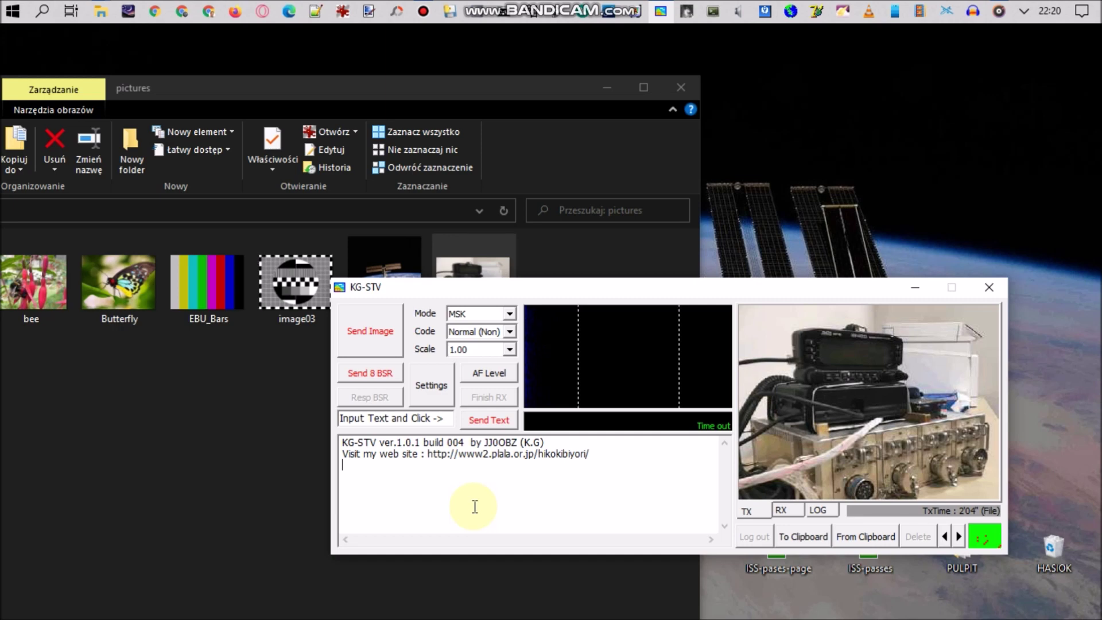
pyautogui.click(376, 337)
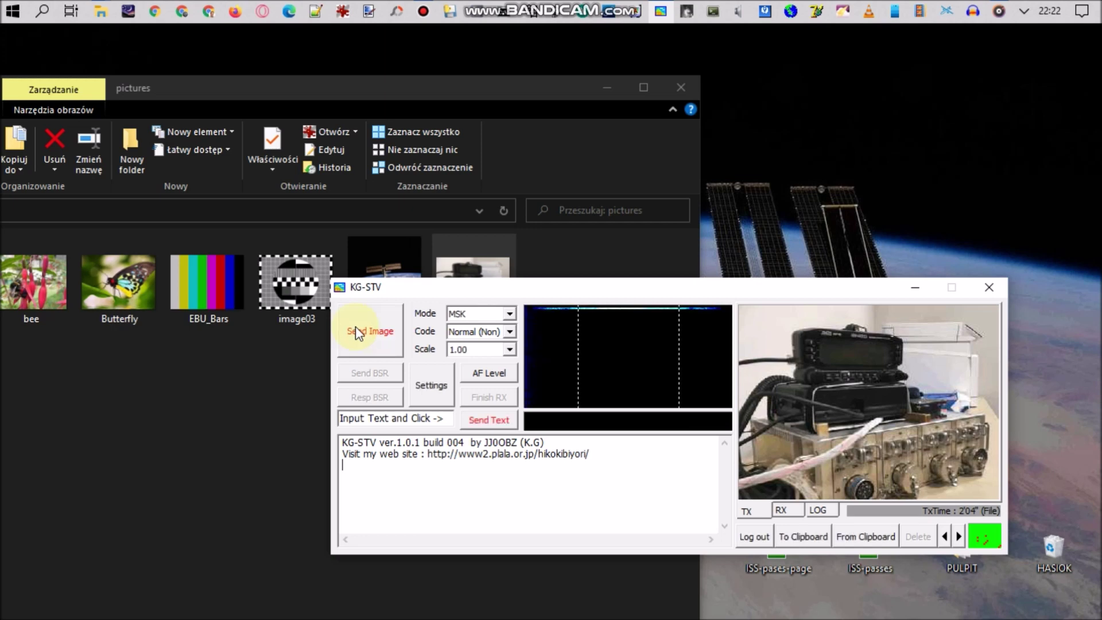
# - Send the text message cqcqcq and close KG-STV
pyautogui.click(446, 418)
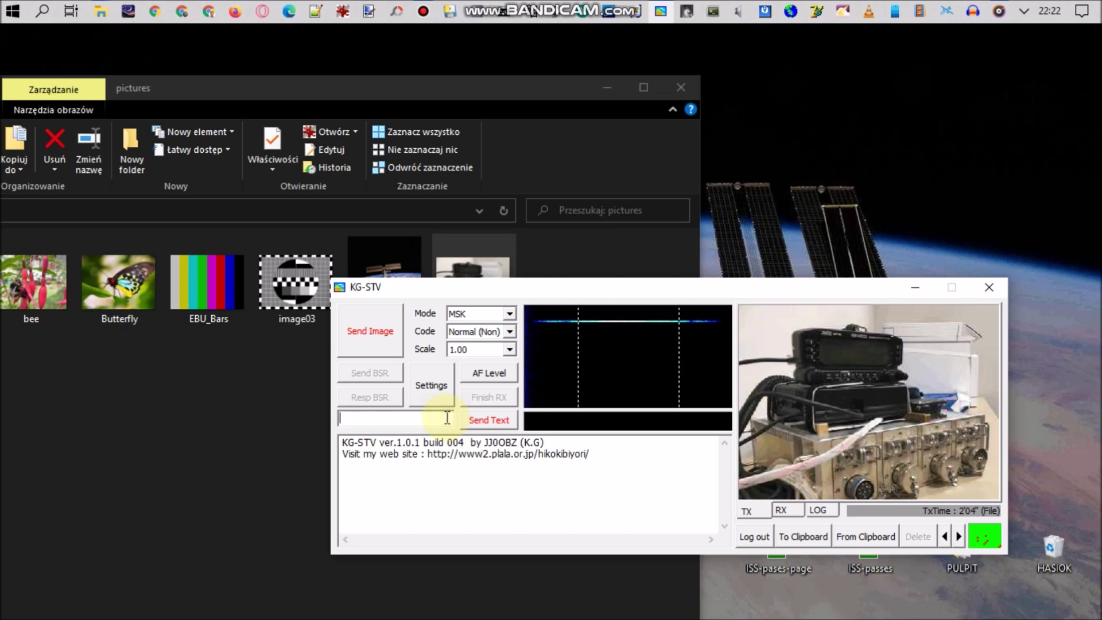
pyautogui.write('cq')
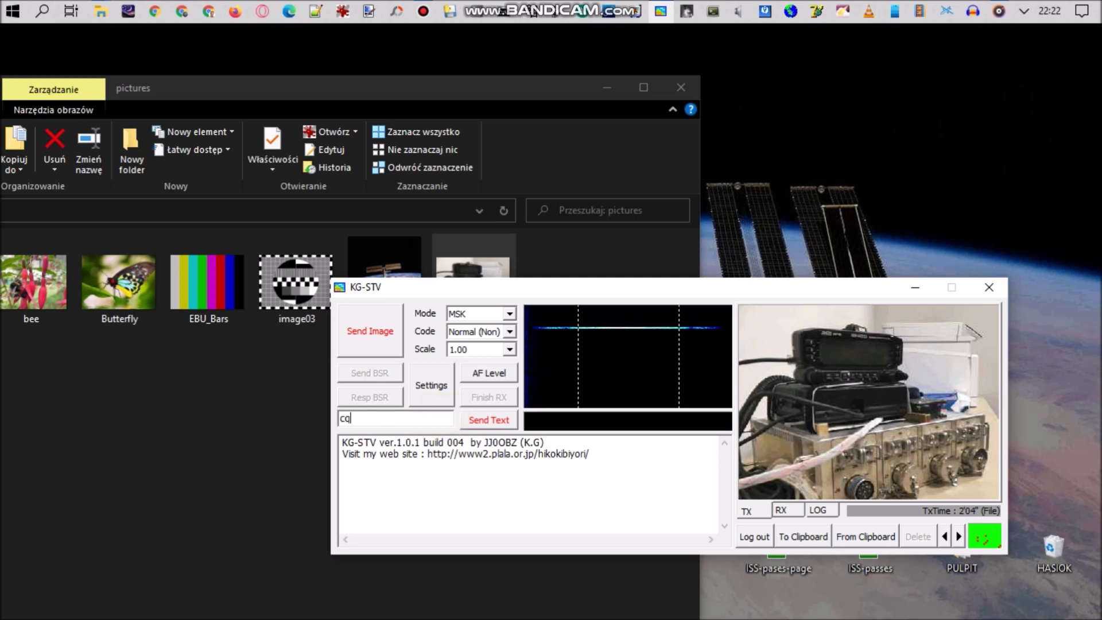
pyautogui.write('cqcq')
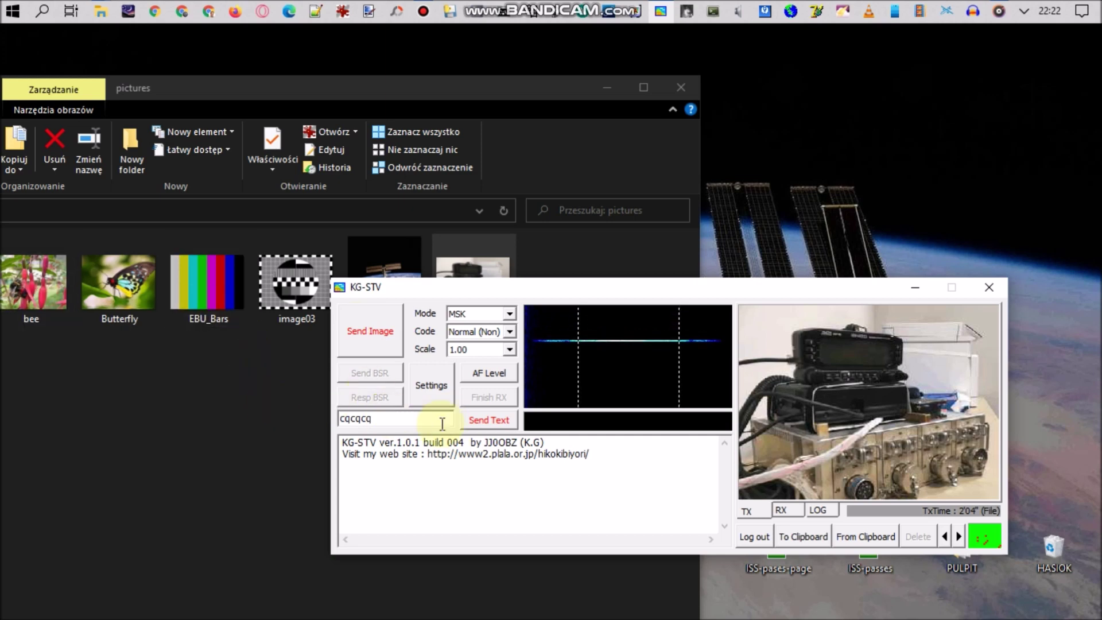
pyautogui.click(477, 418)
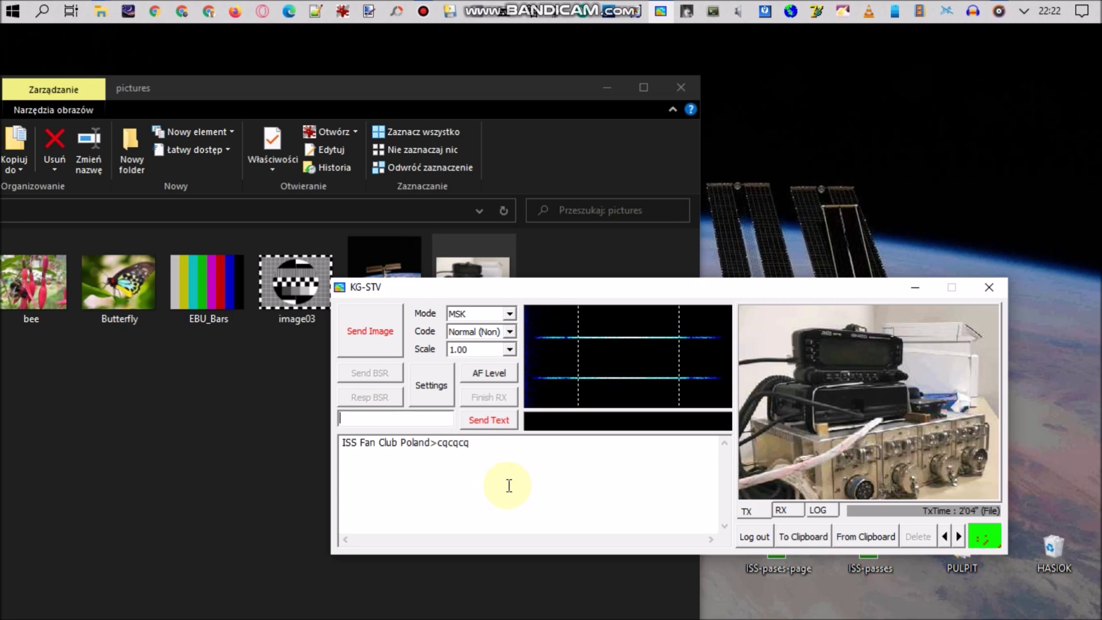
pyautogui.click(1000, 288)
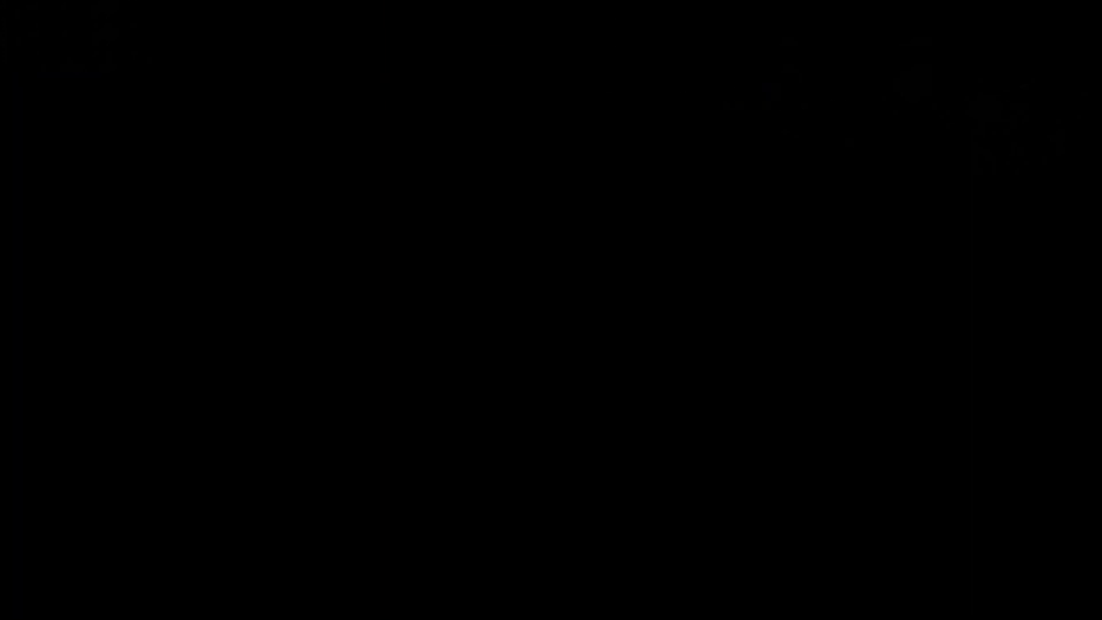